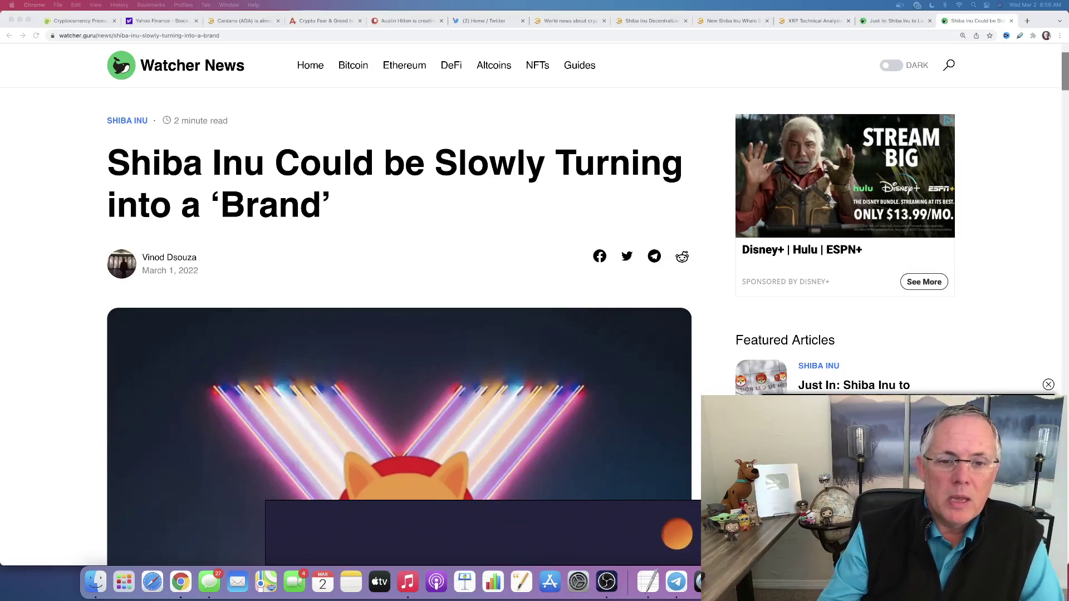
scroll(10, 297, "down", 4)
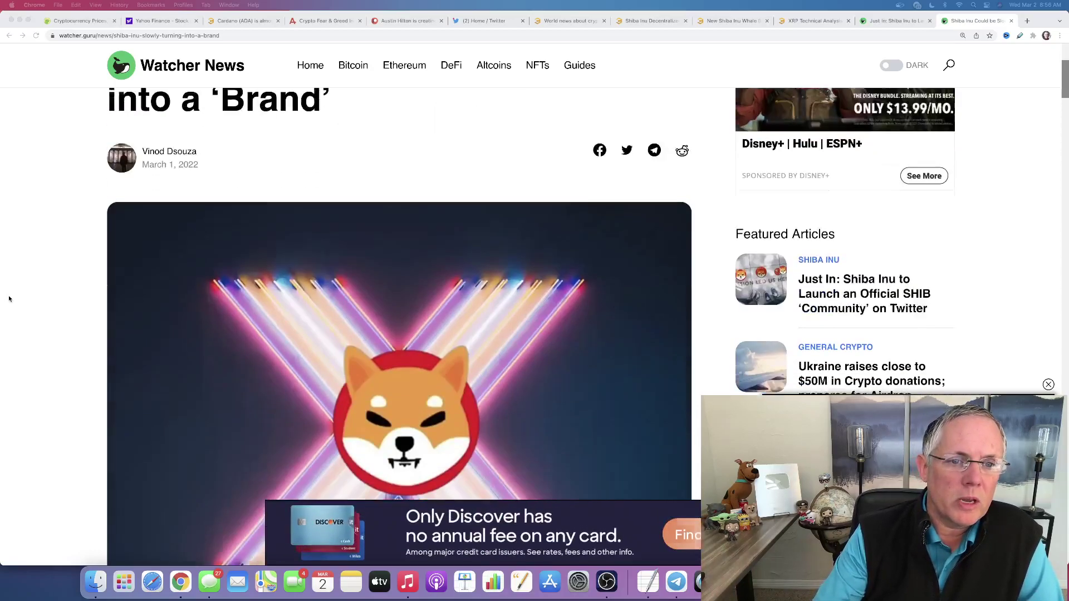
scroll(254, 216, "up", 4)
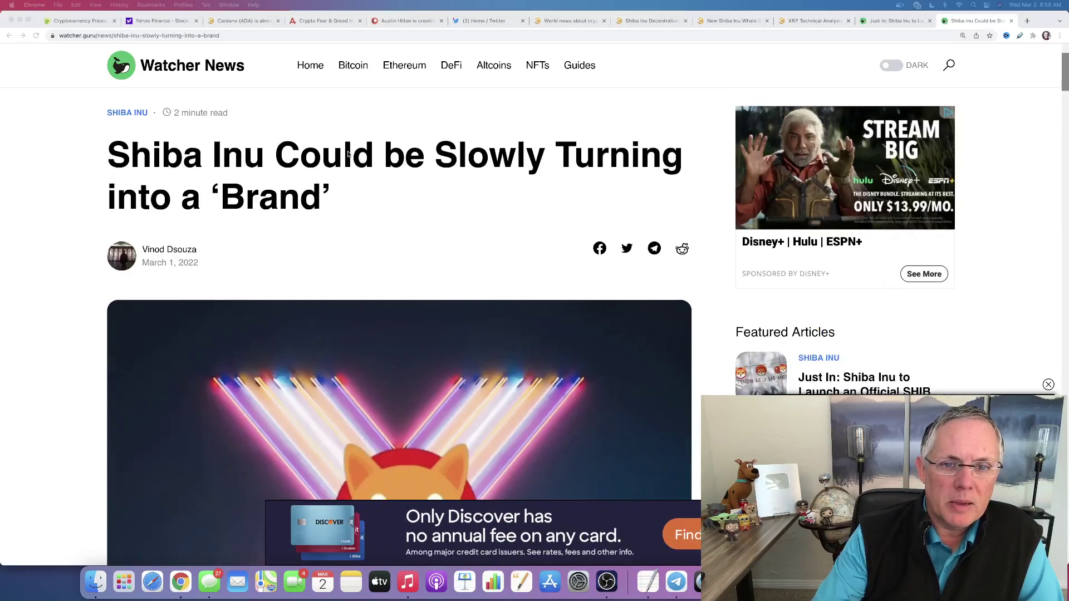
Focus the browser and select the word 'Brand' in the Shiba Inu article headline
left_click(261, 197)
left_click_drag(214, 192, 338, 196)
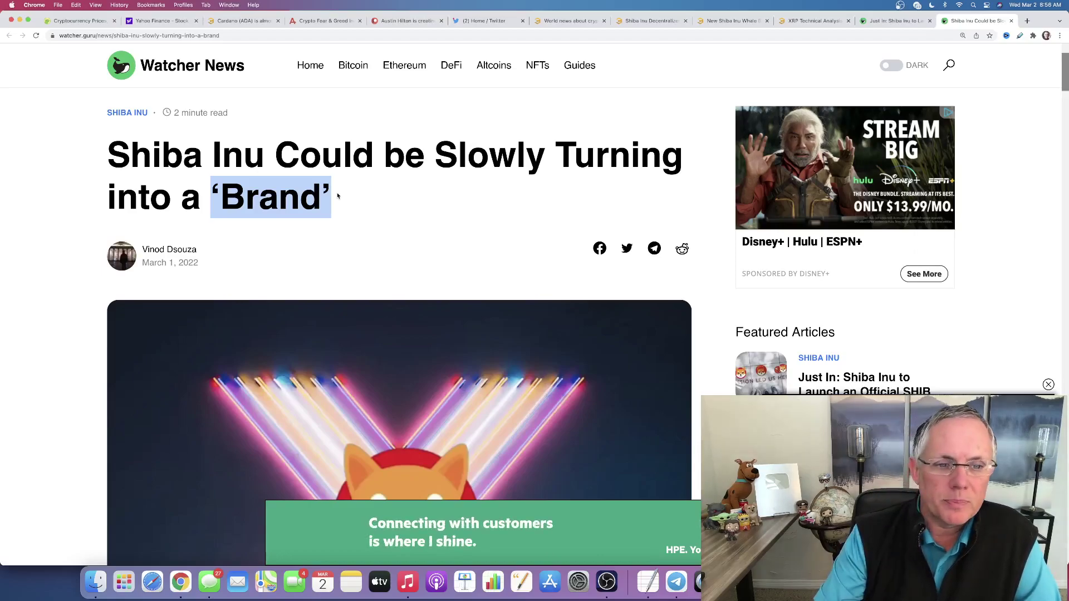
scroll(50, 359, "down", 1)
scroll(50, 358, "down", 2)
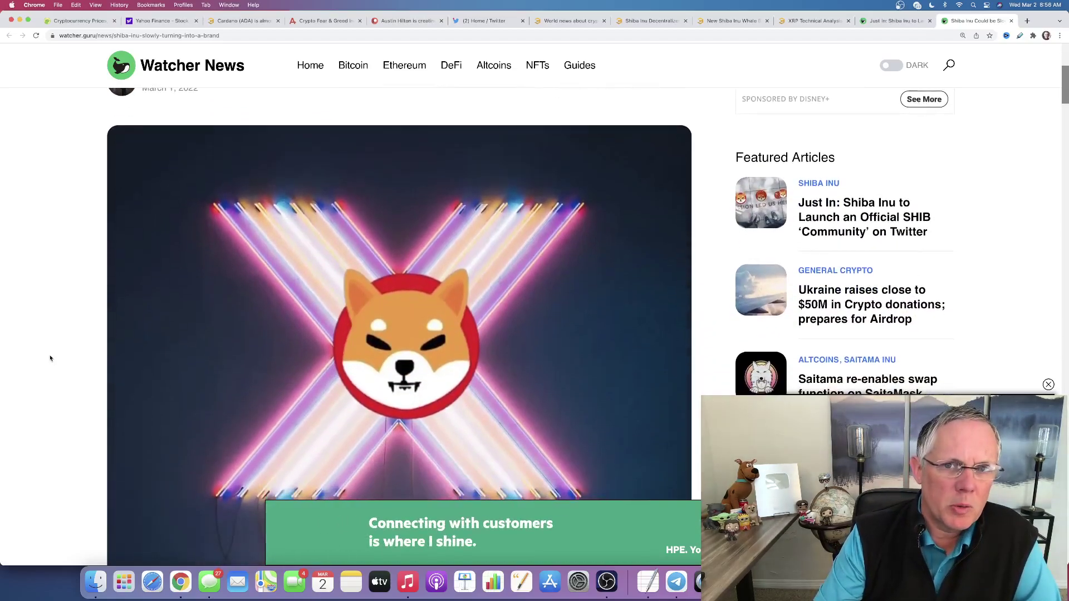
scroll(51, 358, "down", 1)
scroll(51, 358, "down", 2)
scroll(50, 359, "down", 4)
scroll(50, 359, "down", 2)
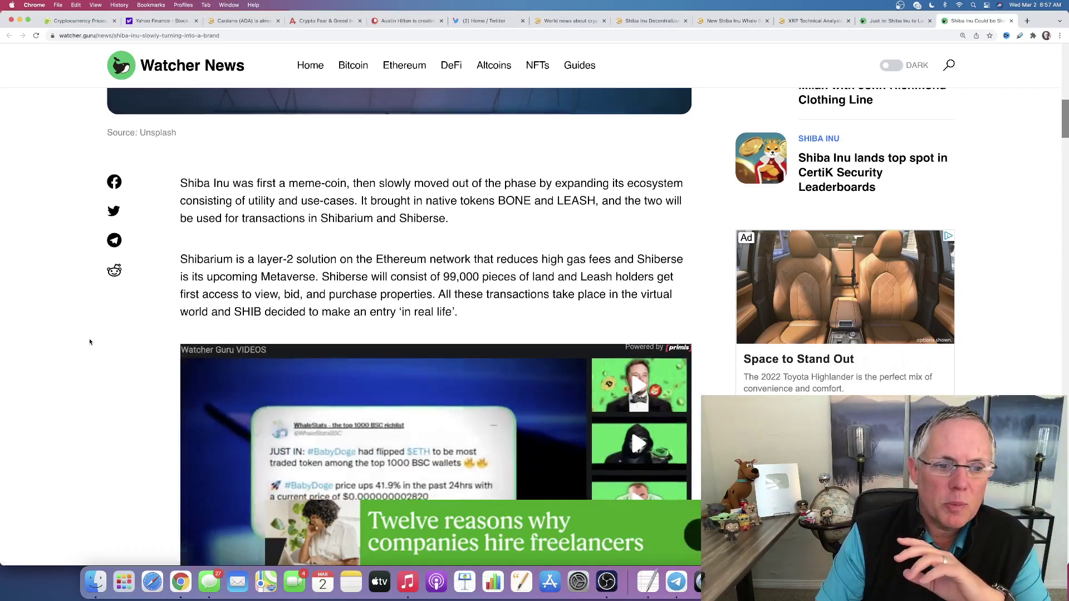
scroll(91, 342, "down", 3)
scroll(105, 337, "down", 4)
scroll(105, 339, "down", 2)
scroll(106, 339, "down", 6)
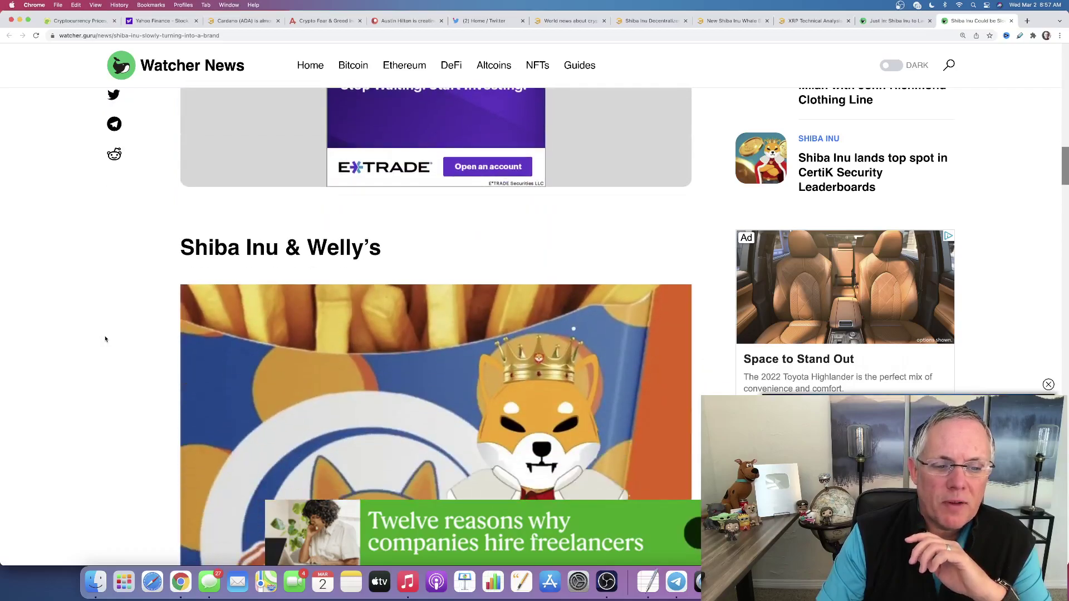
scroll(105, 338, "down", 6)
scroll(106, 338, "down", 4)
scroll(105, 338, "down", 10)
scroll(106, 338, "down", 5)
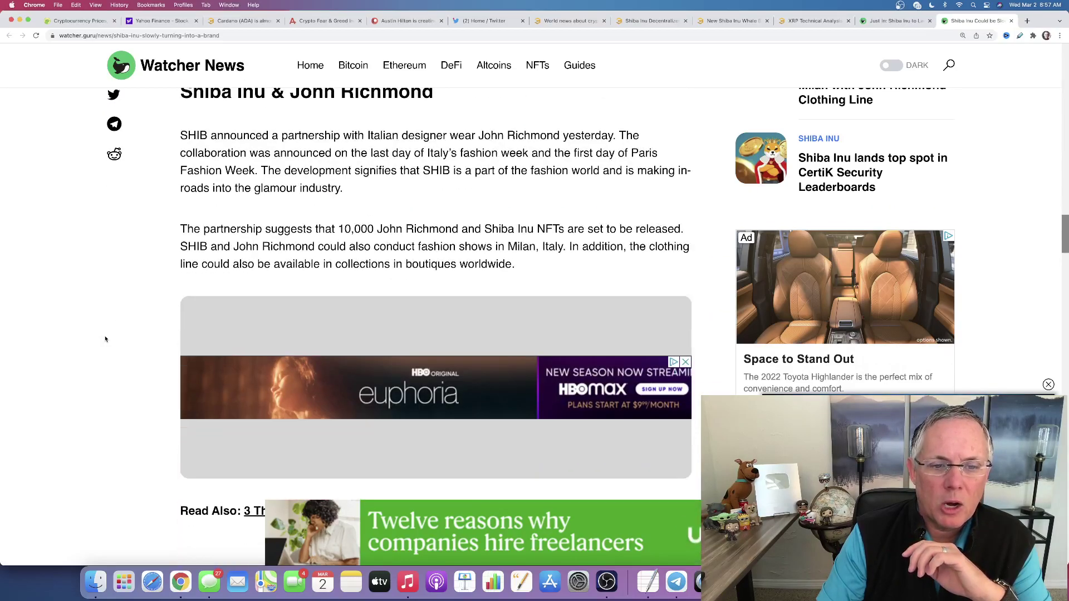
scroll(311, 156, "up", 3)
scroll(311, 155, "up", 1)
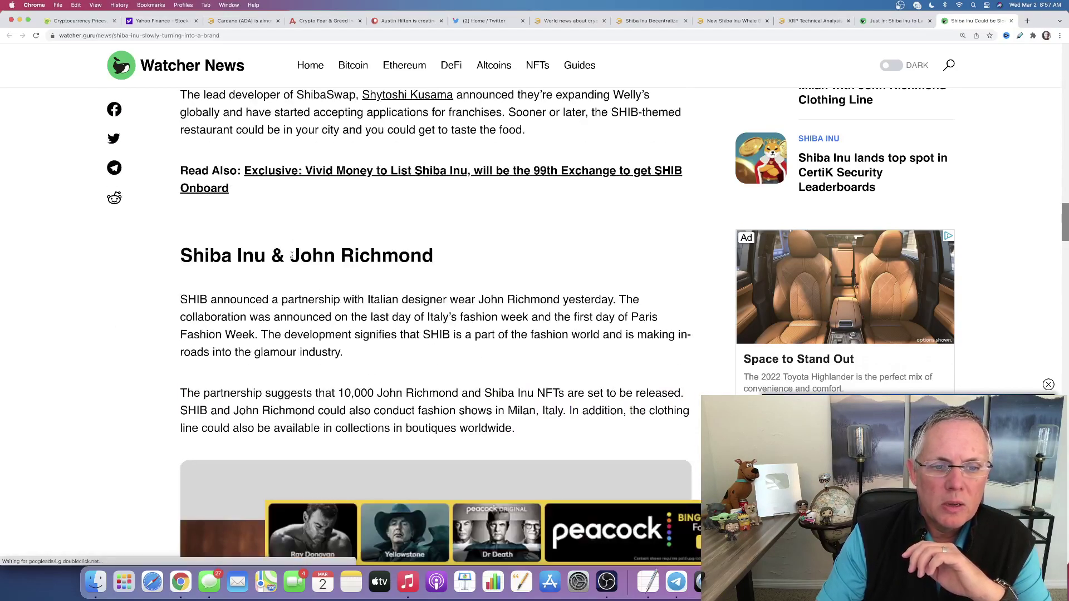
left_click_drag(289, 255, 425, 255)
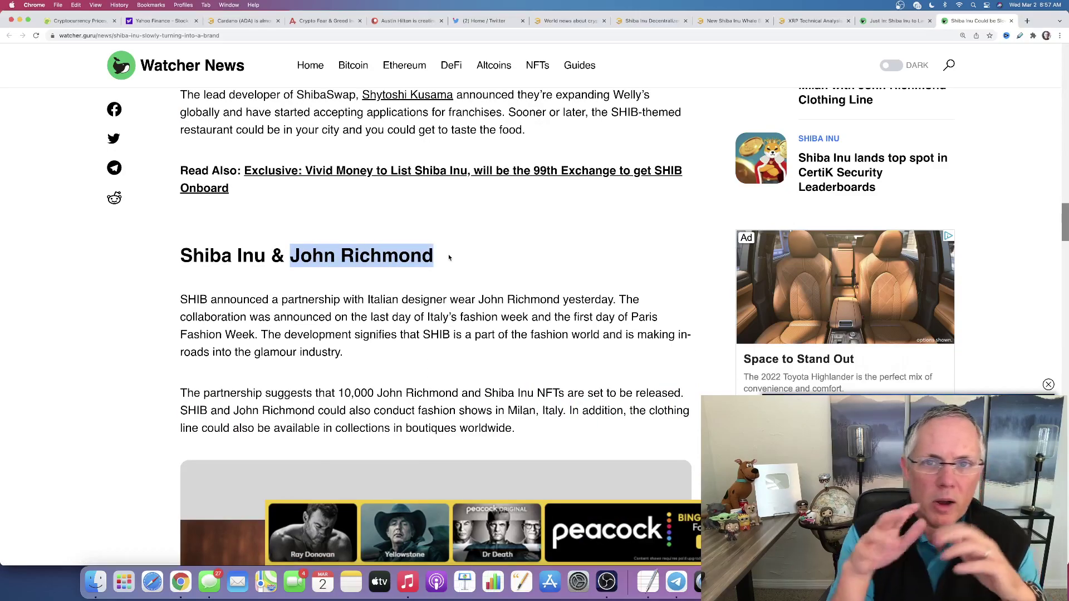